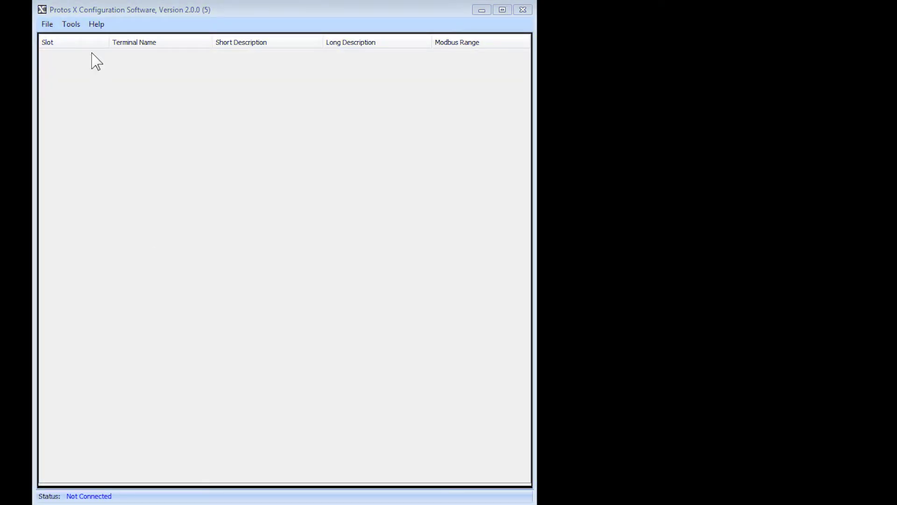
Connect to the Protos X EtherNet/IP coupler so its six terminals list as Connected.
left_click(71, 24)
left_click(76, 40)
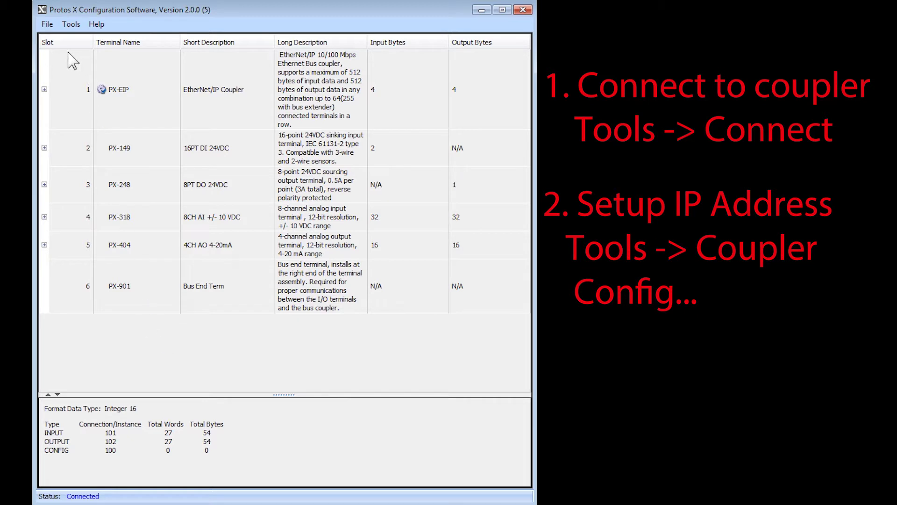
left_click(68, 26)
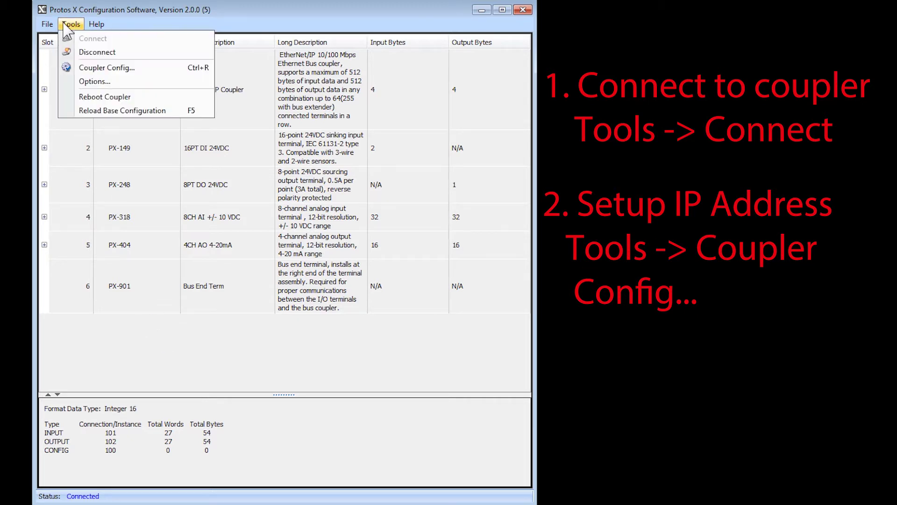
Change the coupler's Ethernet IP address to 192.168.1.20 and confirm the reboot.
left_click(77, 68)
double_click(313, 215)
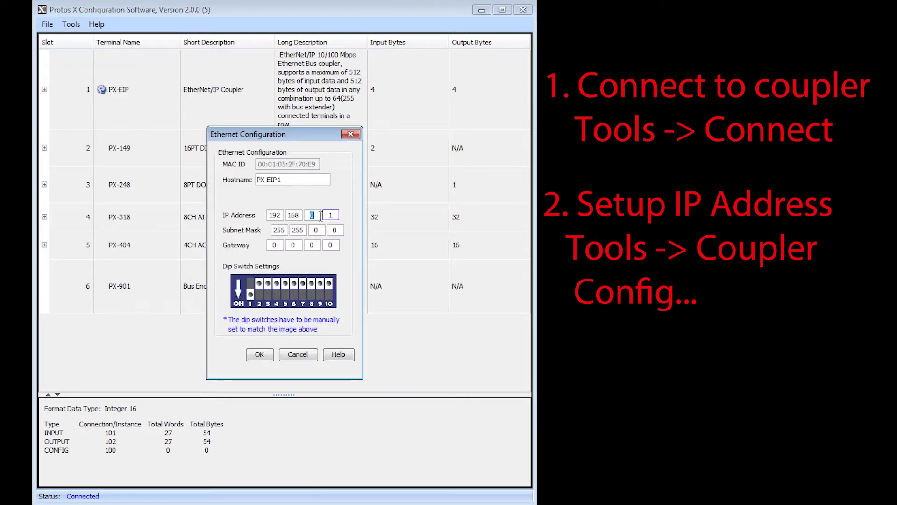
type("1")
key("period")
type("20")
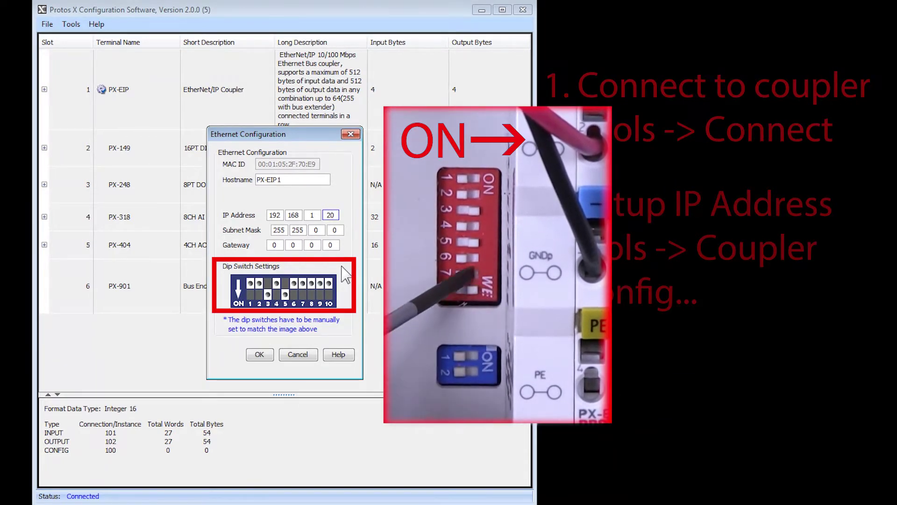
left_click(259, 354)
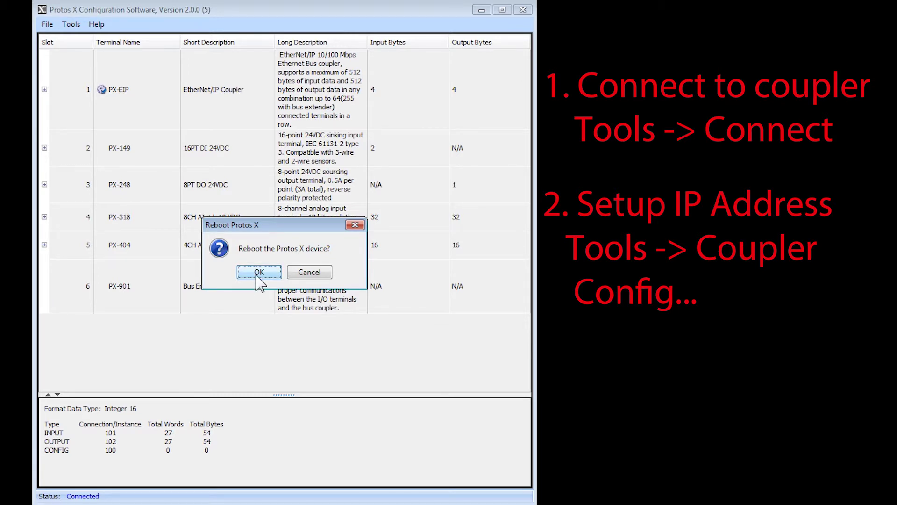
left_click(259, 273)
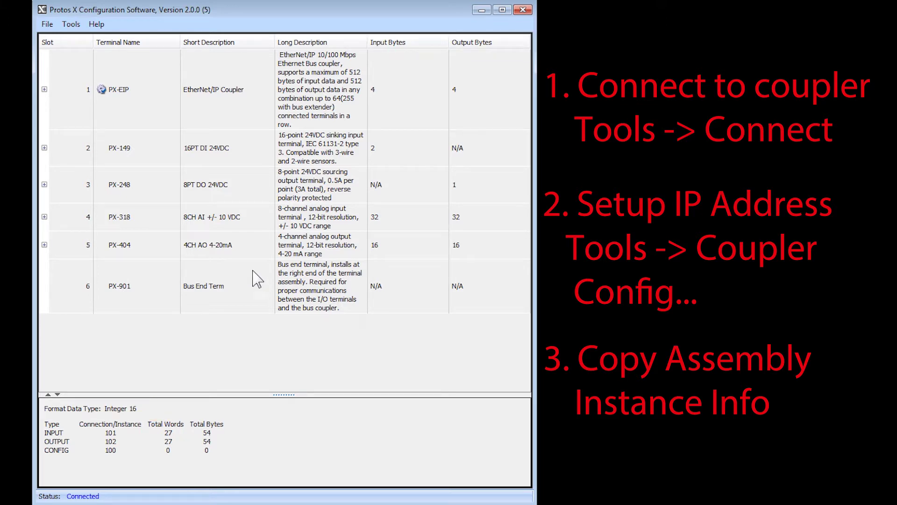
Expand slots 1–5 (coupler, PX-149, PX-248, PX-318, PX-404) to review their assembly instance data.
left_click(45, 89)
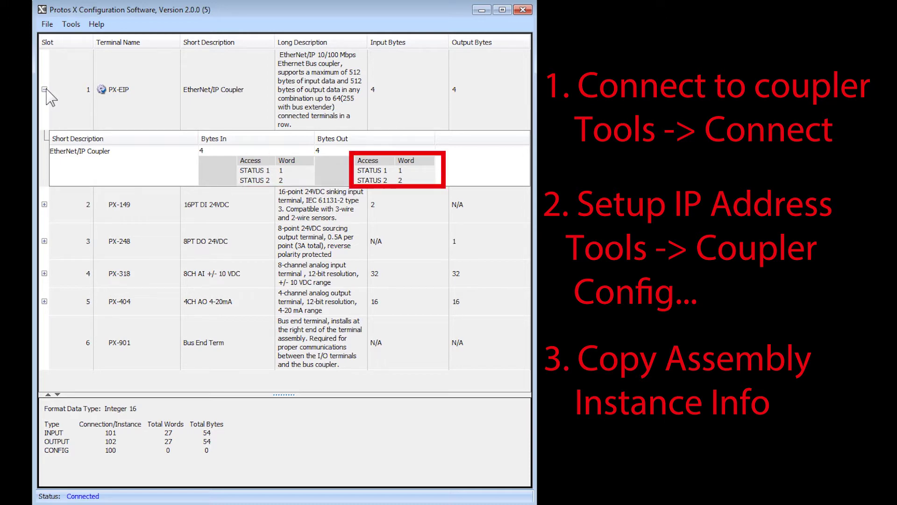
left_click(45, 204)
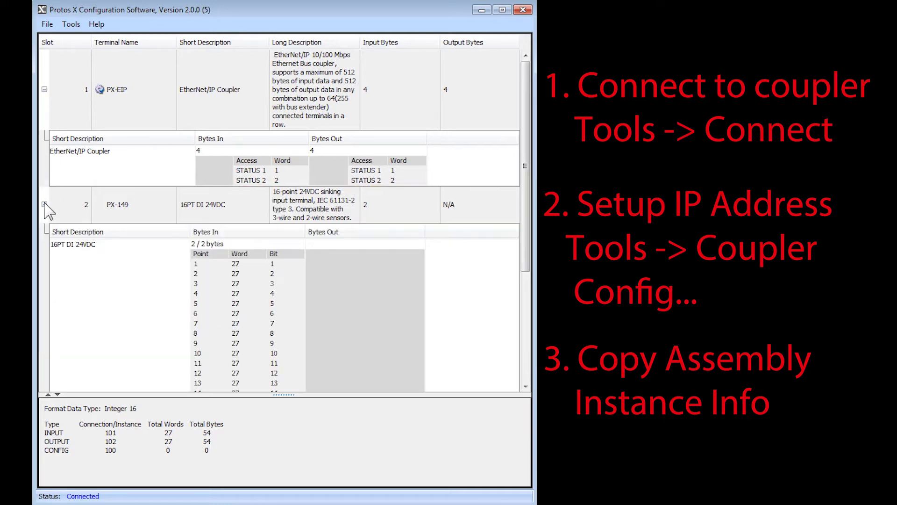
scroll(143, 224, "down", 3)
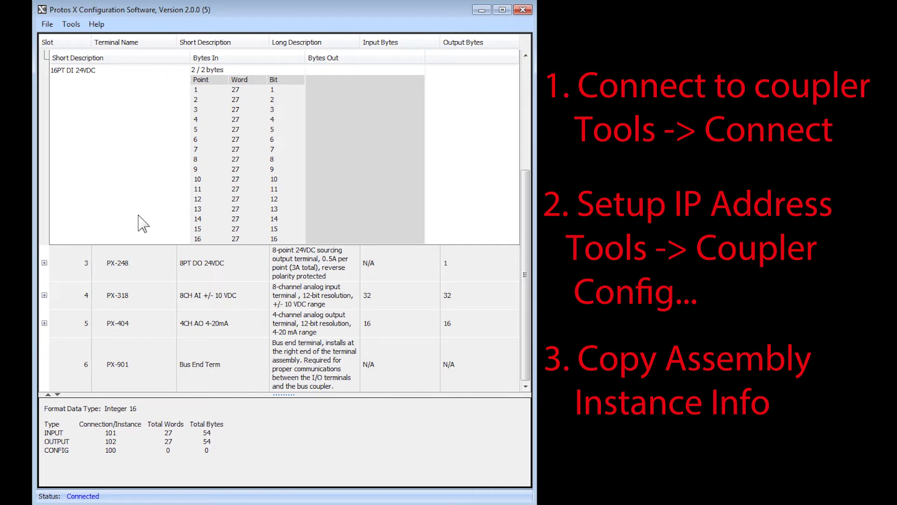
left_click(44, 263)
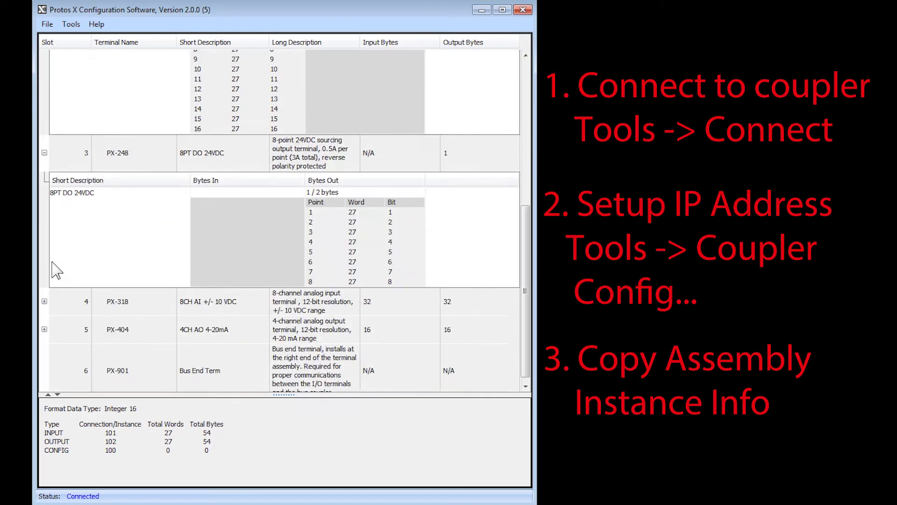
left_click(44, 295)
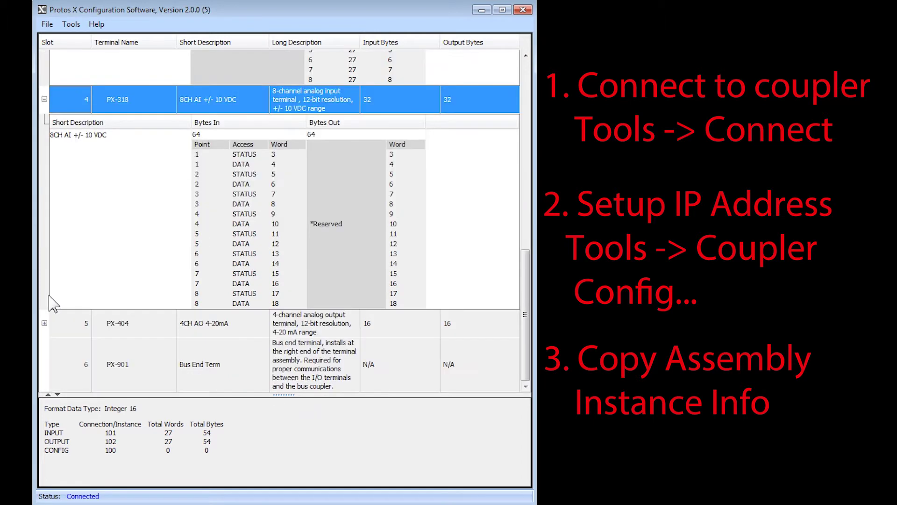
left_click(45, 323)
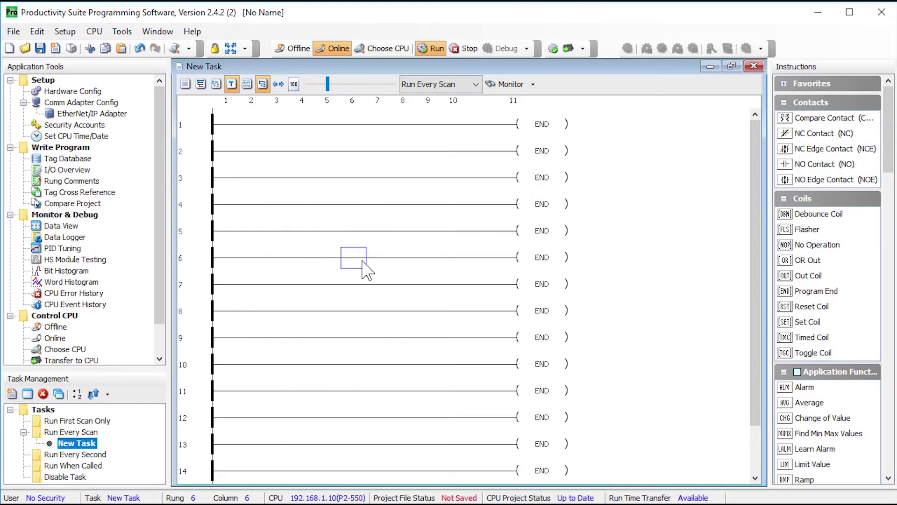
Add a Generic Client from the EtherNet/IP device list into the hardware configuration.
double_click(75, 92)
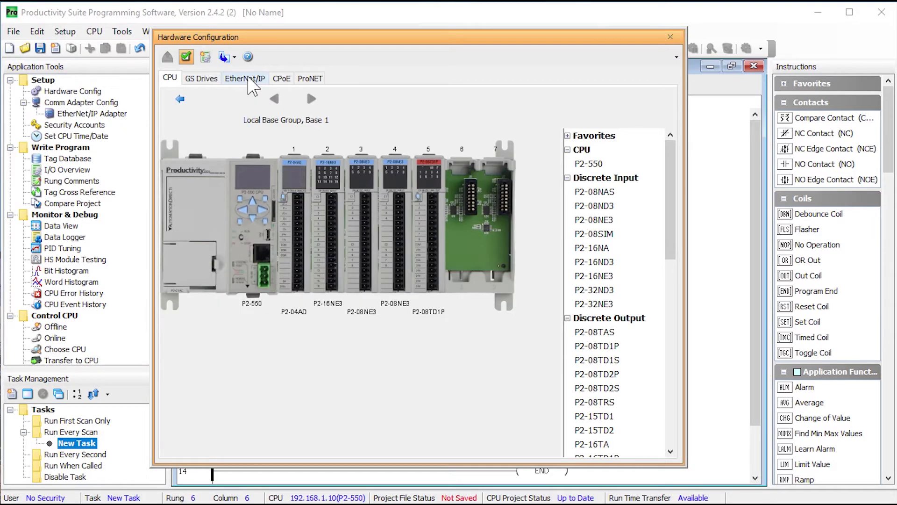
left_click(249, 78)
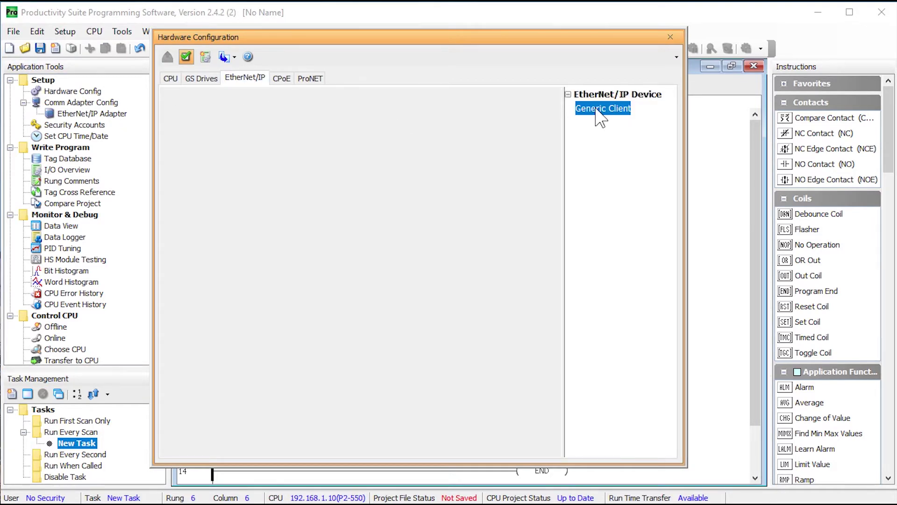
left_click_drag(599, 109, 170, 125)
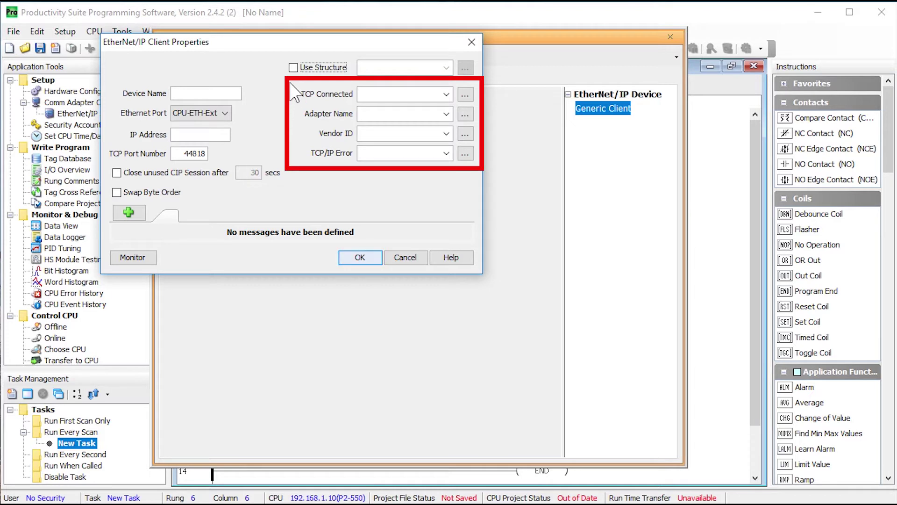
Name the generic client Protos_X at 192.168.1.20, using the Protos_X_EIP structure.
left_click(294, 67)
left_click(370, 68)
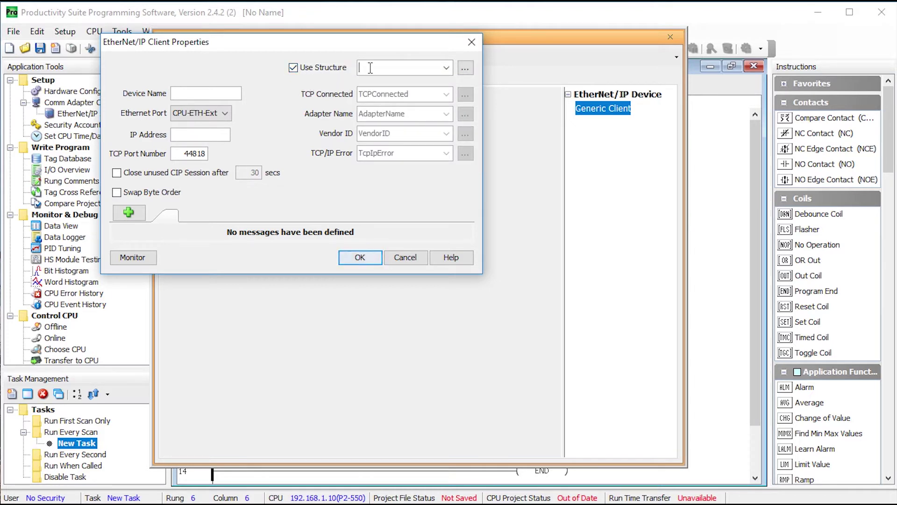
type("Protos_X_EIP")
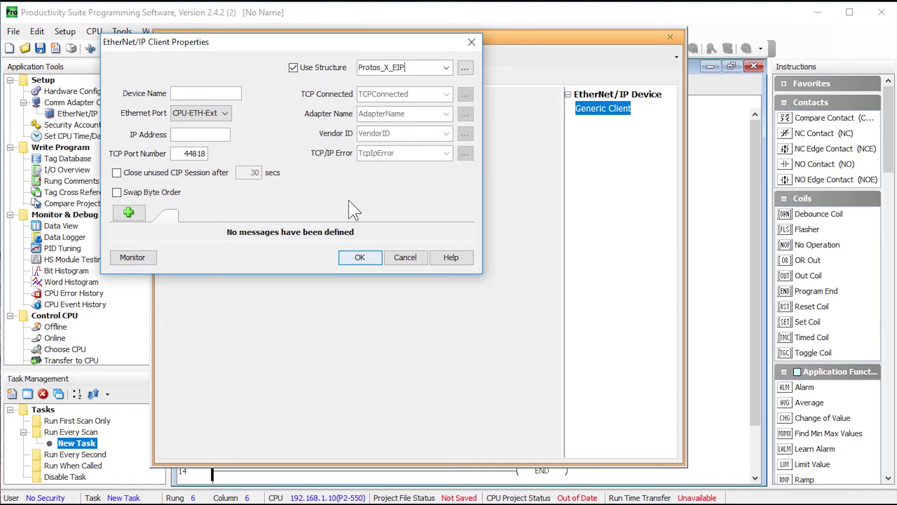
key("Tab")
type("Protos_")
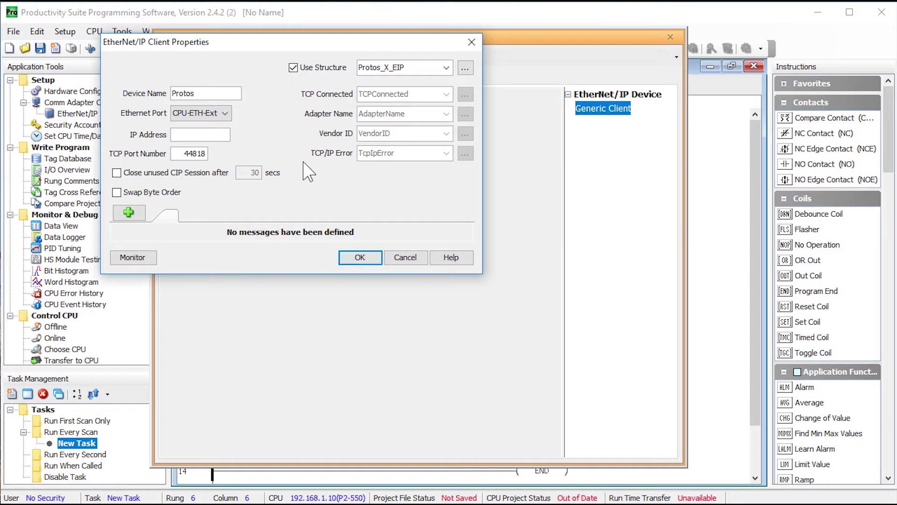
type("X")
key("Tab")
key("Tab")
type("1")
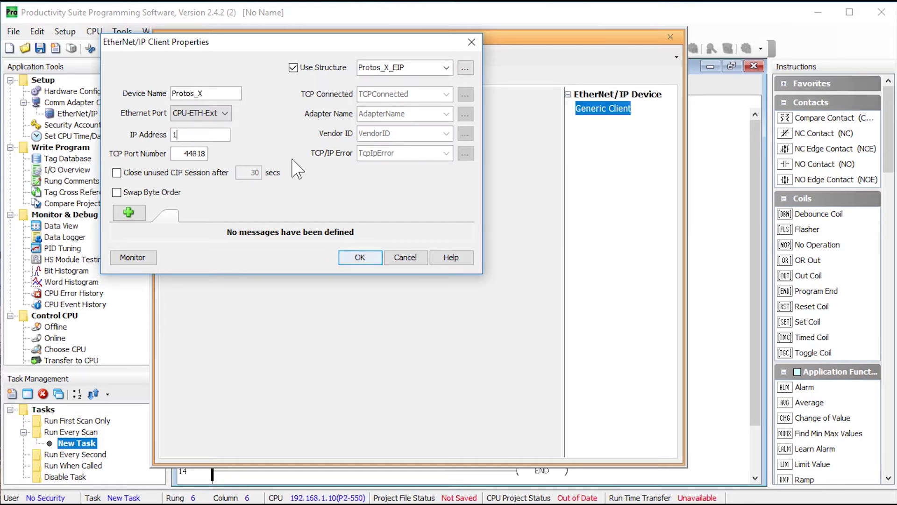
type("92.168.1.20")
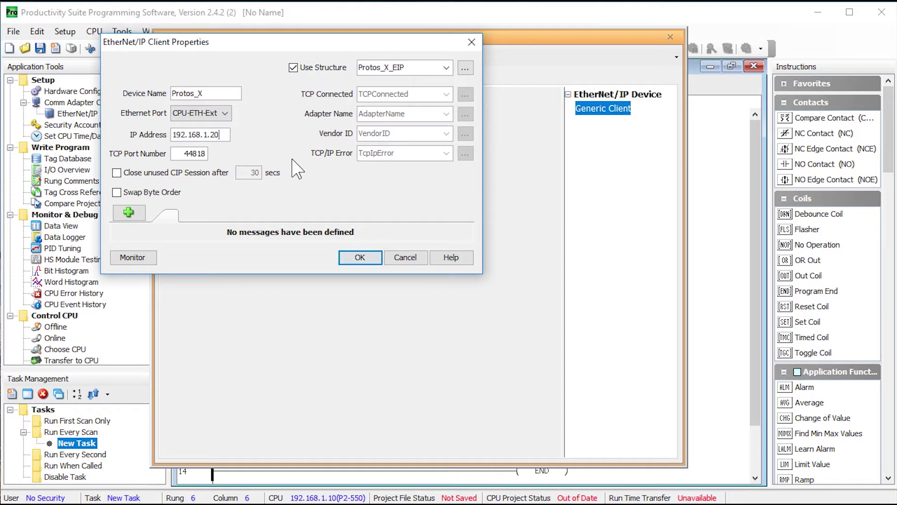
left_click(125, 214)
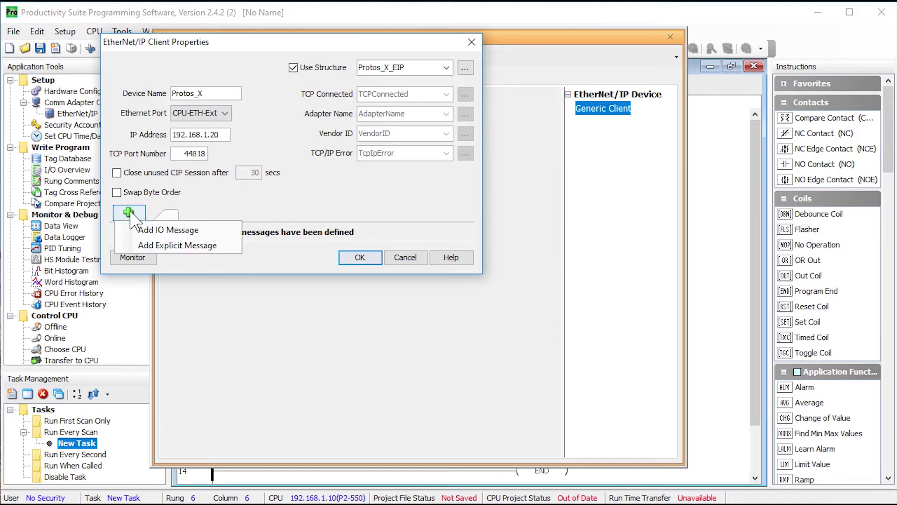
Add an I/O message with input assembly instance 101 and data array Protos_X_INPUT.
left_click(197, 230)
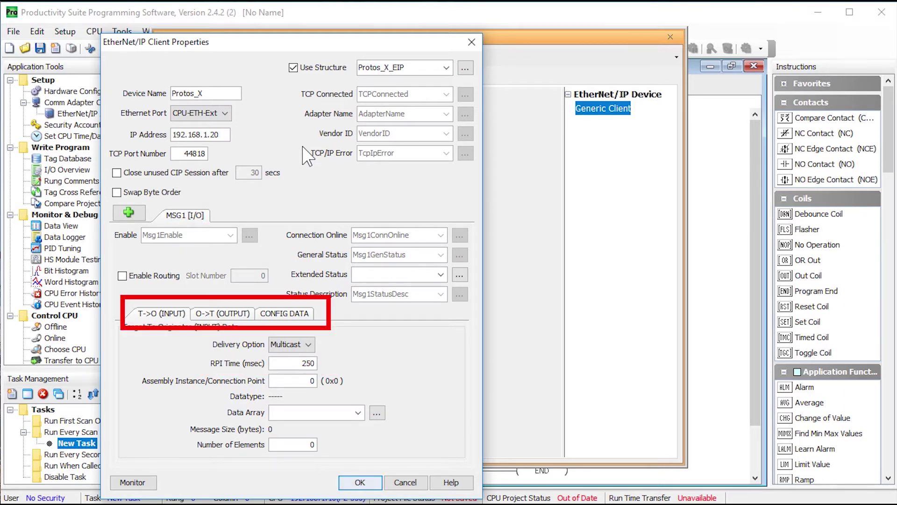
left_click(304, 381)
type("101")
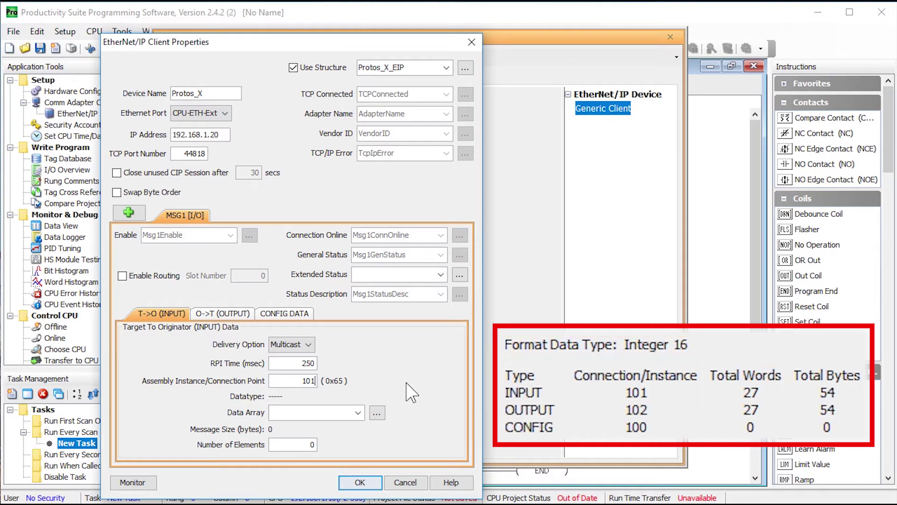
key("Tab")
type("Protos_")
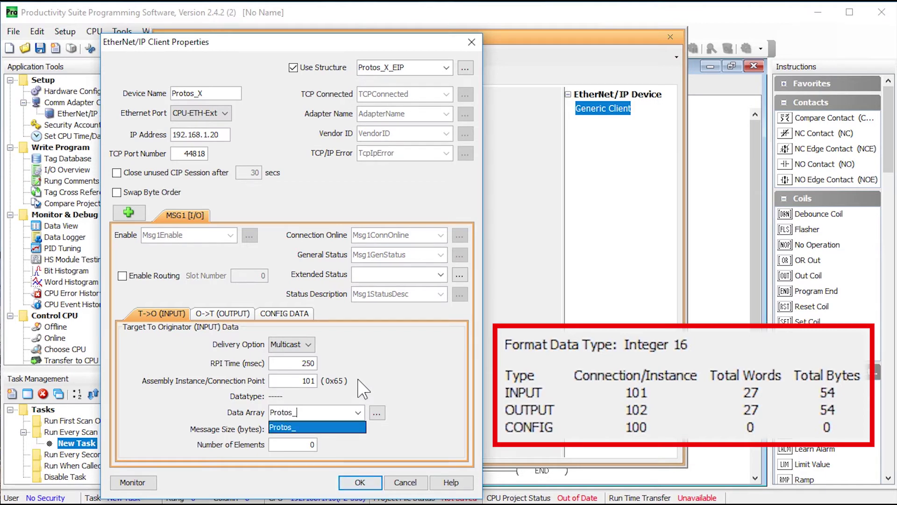
type("X_INPUT")
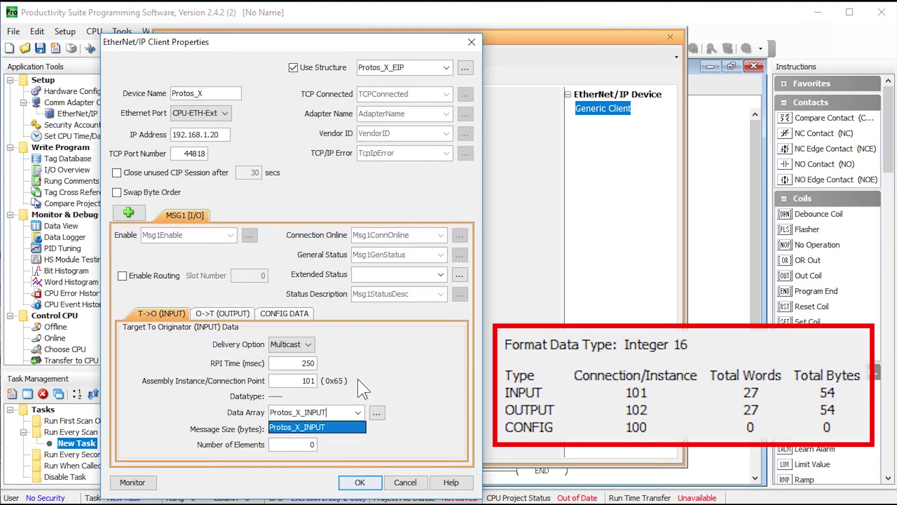
left_click(322, 446)
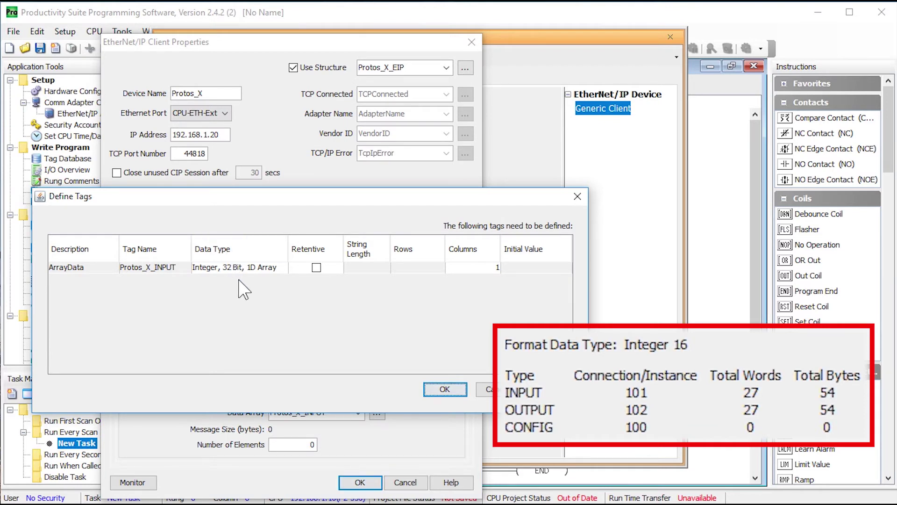
Define Protos_X_INPUT as 27 unsigned 16-bit integers and set the input element count to 27.
left_click(239, 267)
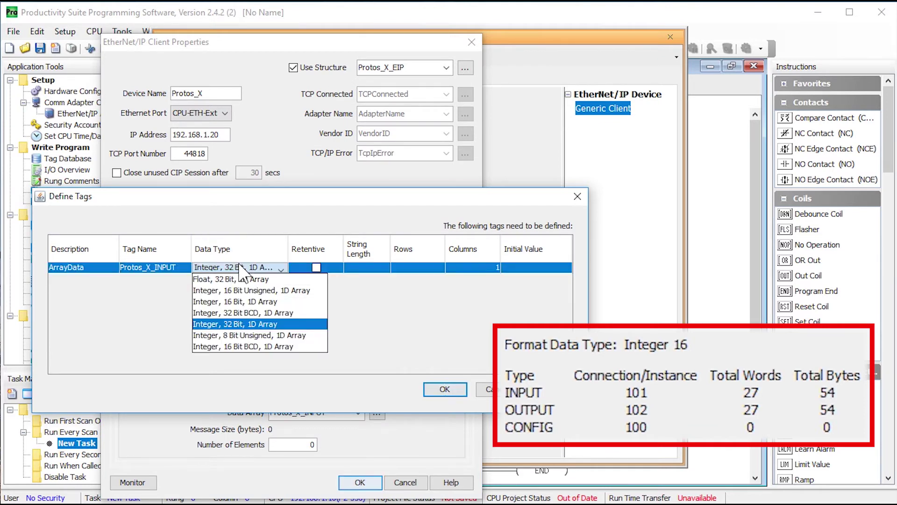
left_click(245, 291)
left_click(491, 268)
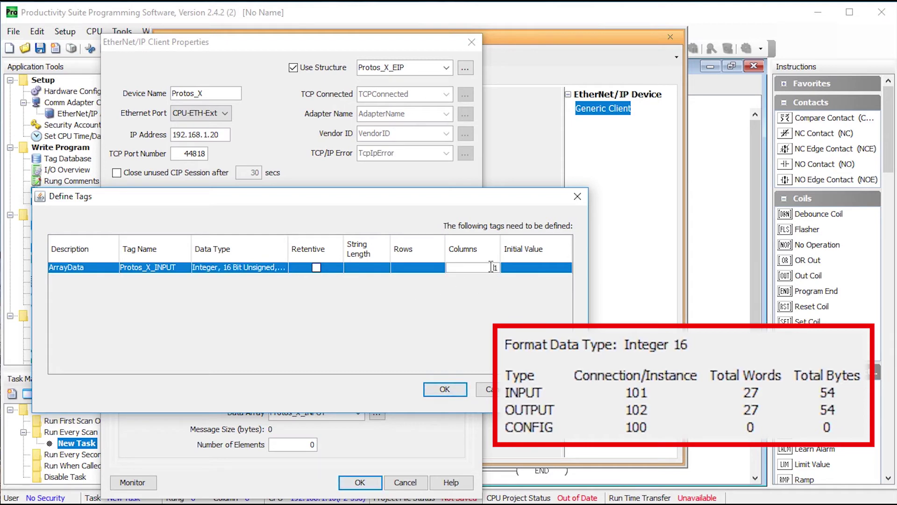
type("27")
left_click(445, 389)
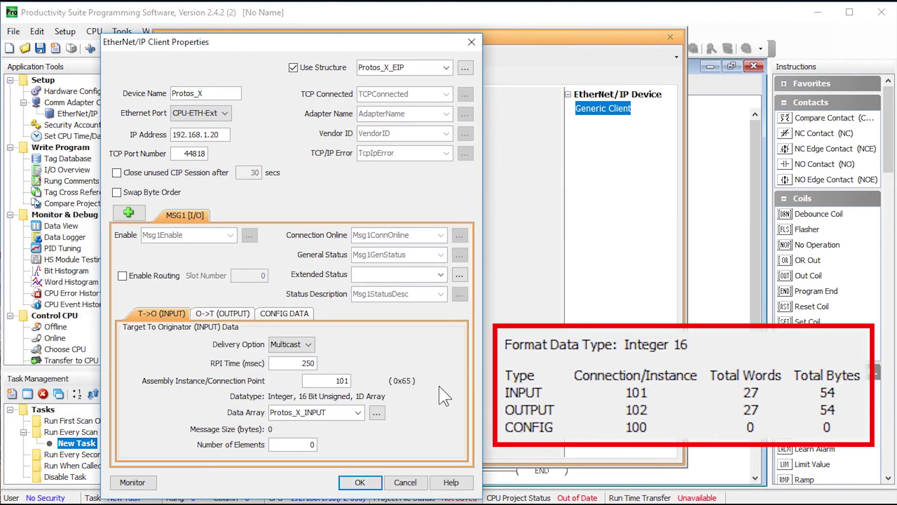
double_click(305, 445)
type("27")
left_click(223, 313)
Set the output assembly instance to 102 and create the Protos_X_OUTPUT data array.
double_click(305, 362)
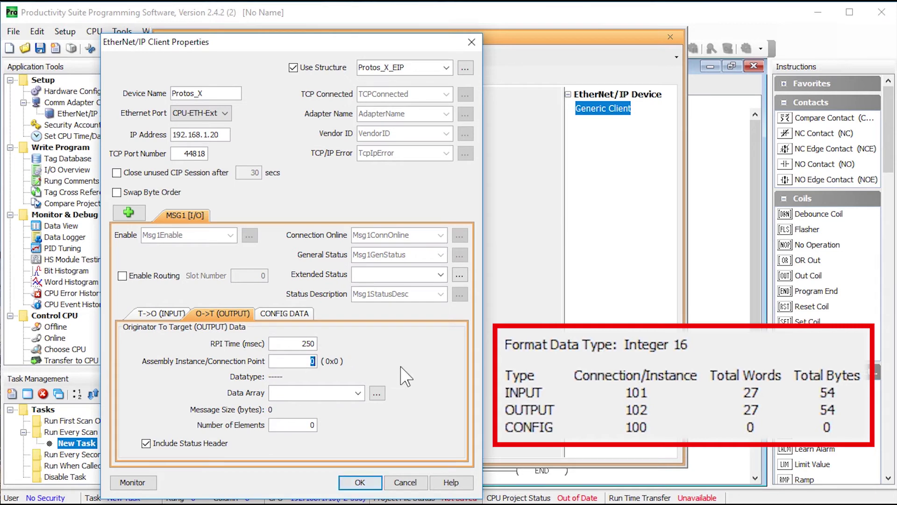
type("102")
key("Tab")
type("Protos_X_OUTPUT")
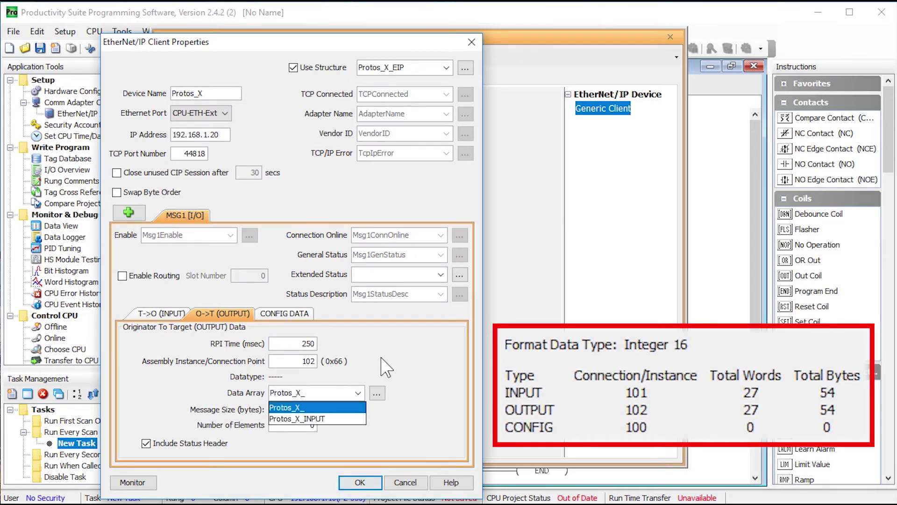
left_click(312, 407)
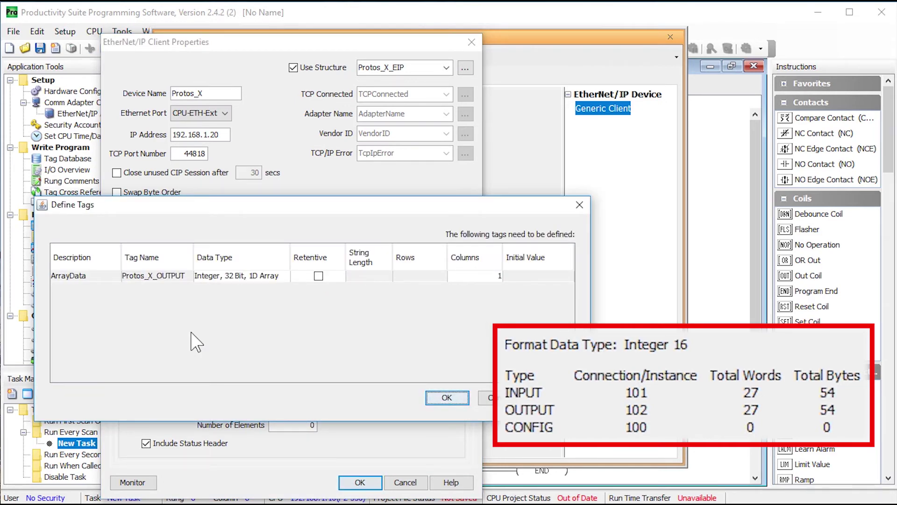
Define Protos_X_OUTPUT as 16-bit unsigned with 27 columns and set output elements to 27.
left_click(239, 277)
left_click(253, 299)
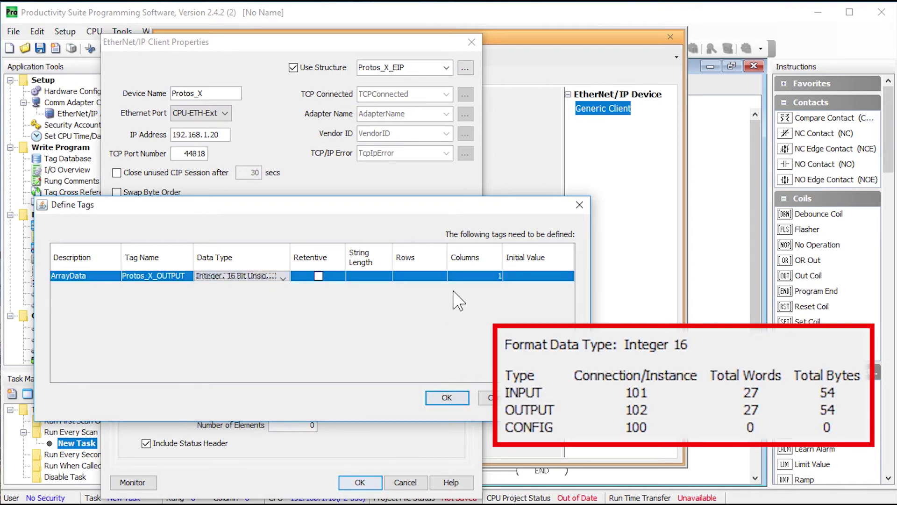
left_click(469, 276)
type("27")
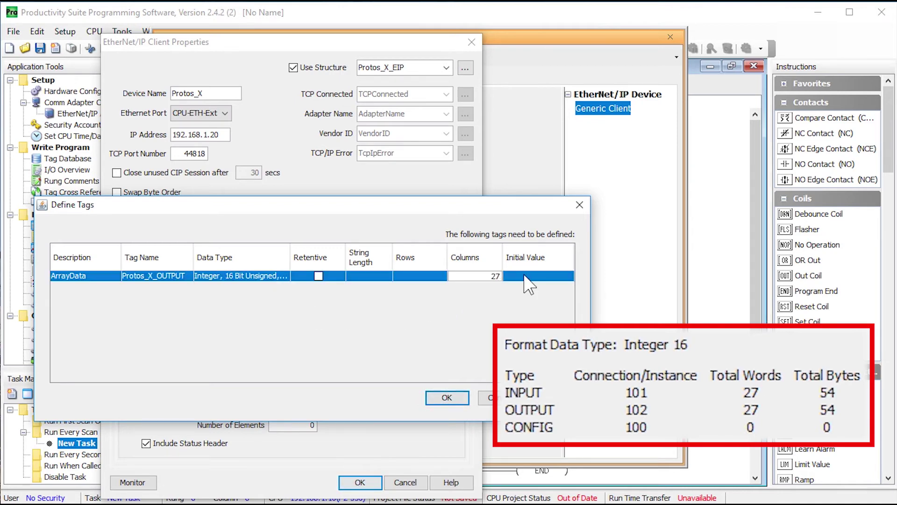
left_click(447, 398)
double_click(312, 425)
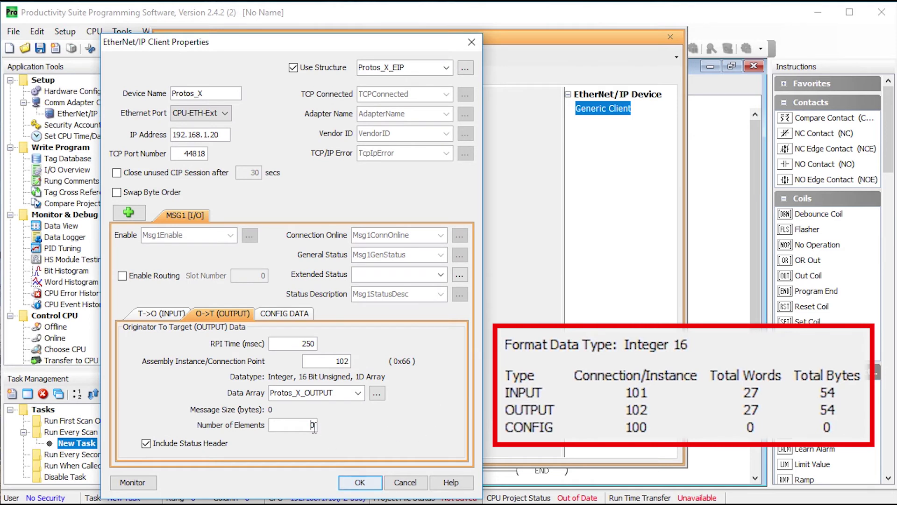
type("27")
Set configuration data to instance 100 with a new 16-bit unsigned Protos_X_CONFIG array, then apply.
left_click(285, 314)
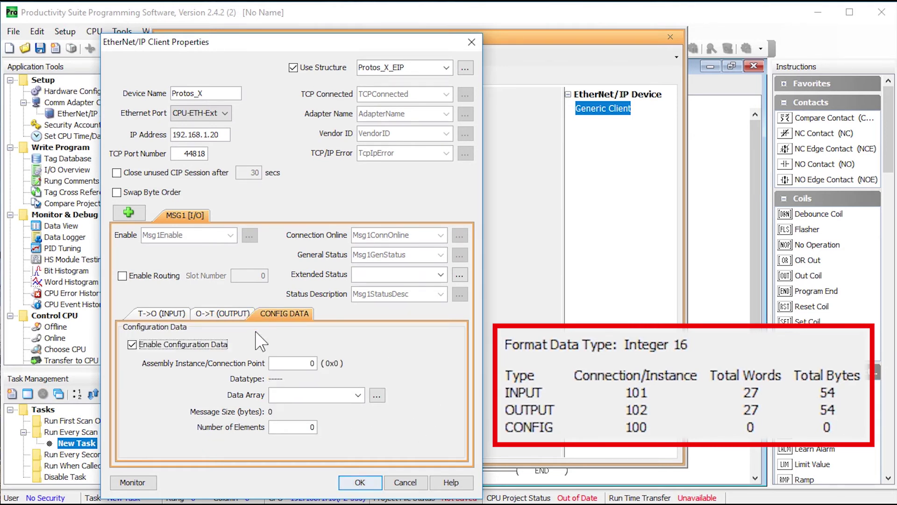
left_click(305, 365)
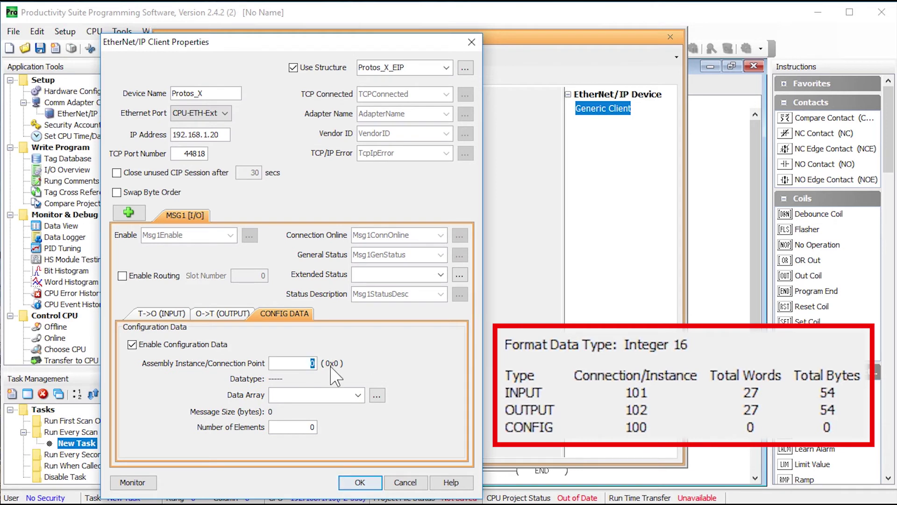
key("Tab")
type("P")
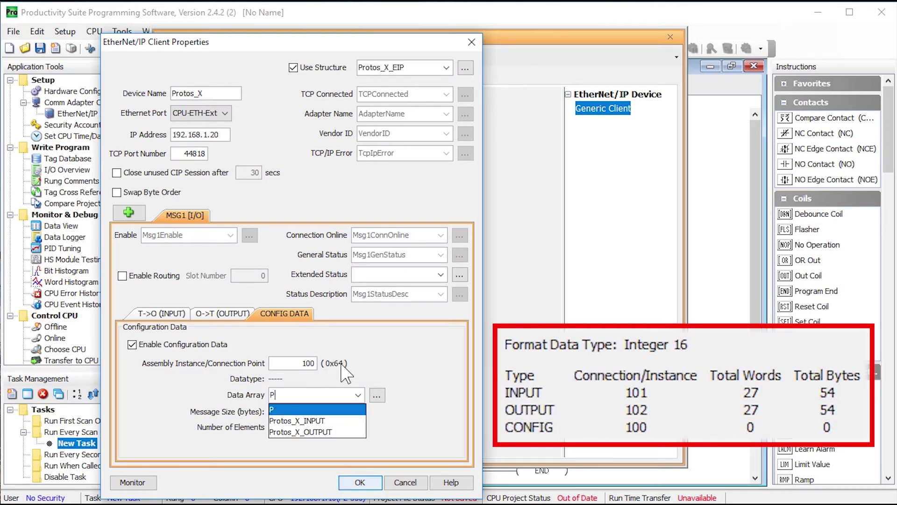
type("rotos_X_CONFIG")
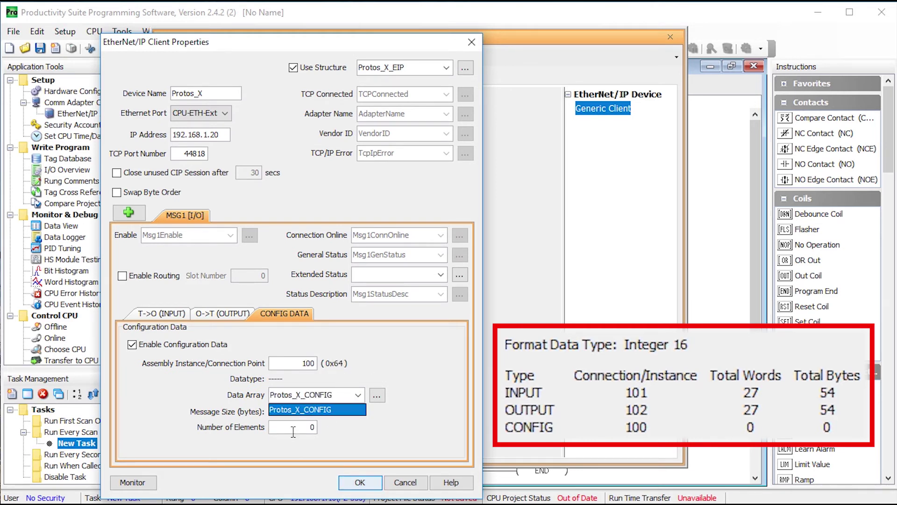
left_click(296, 427)
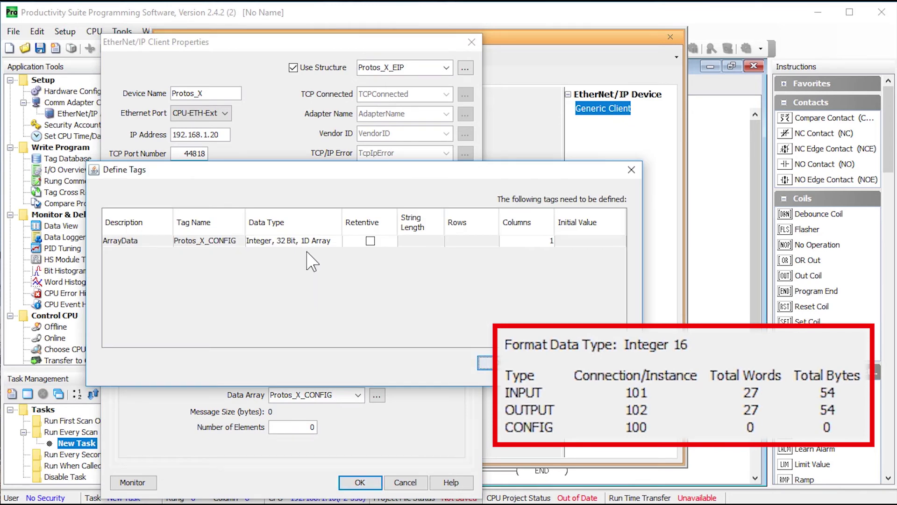
left_click(308, 240)
left_click(307, 265)
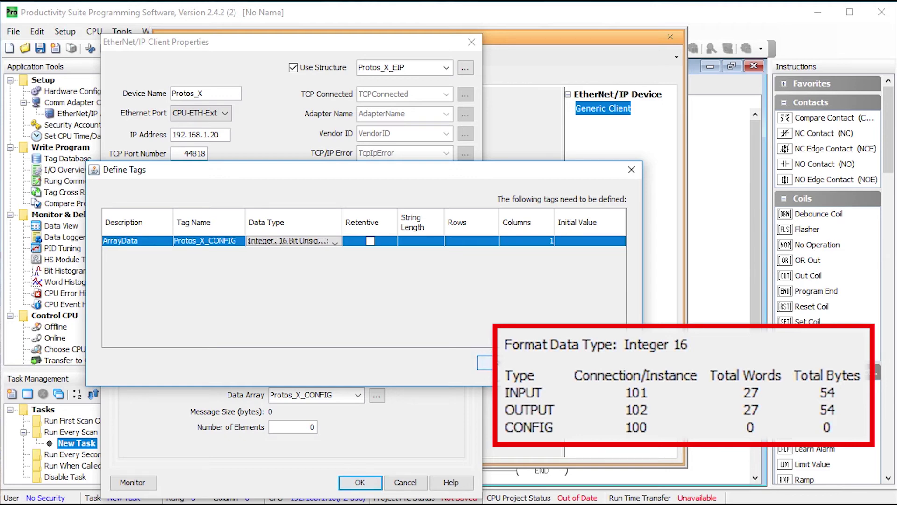
left_click(484, 363)
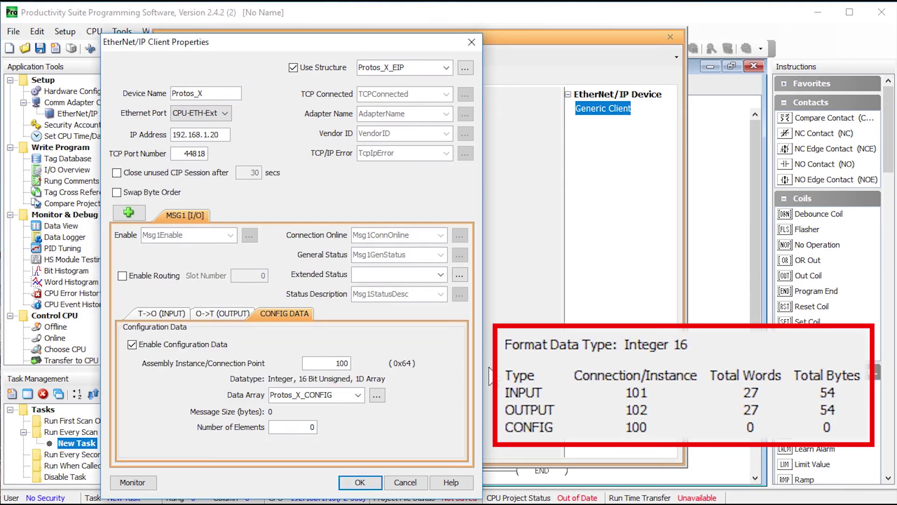
left_click(364, 482)
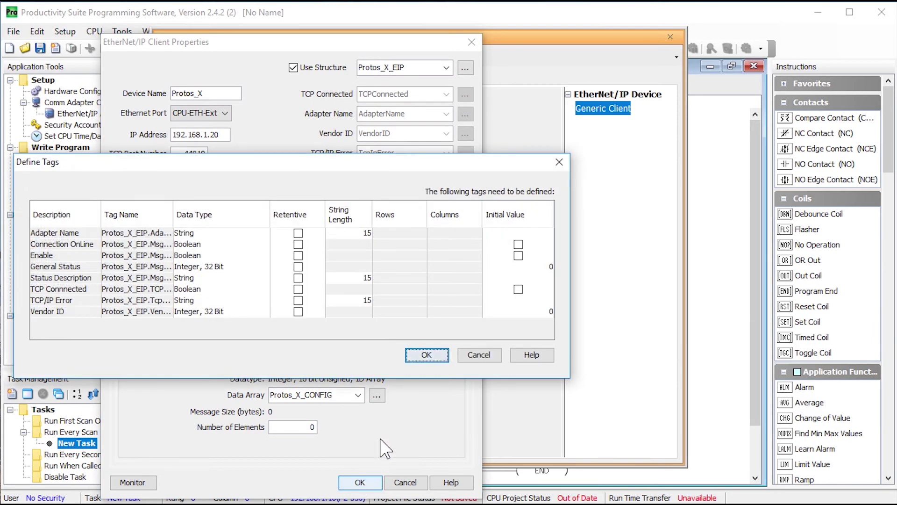
Accept the status tags, add Protos_X tags to a new Data View tab, and close properties.
left_click(426, 356)
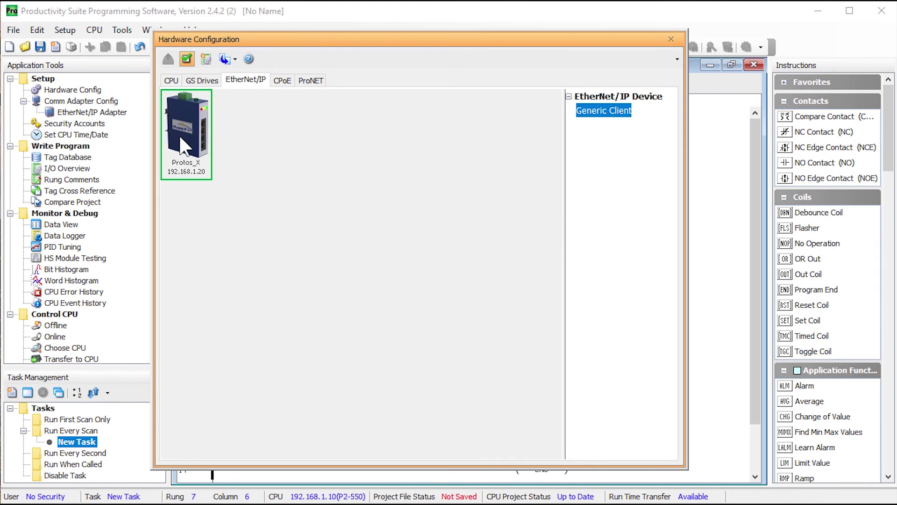
double_click(185, 146)
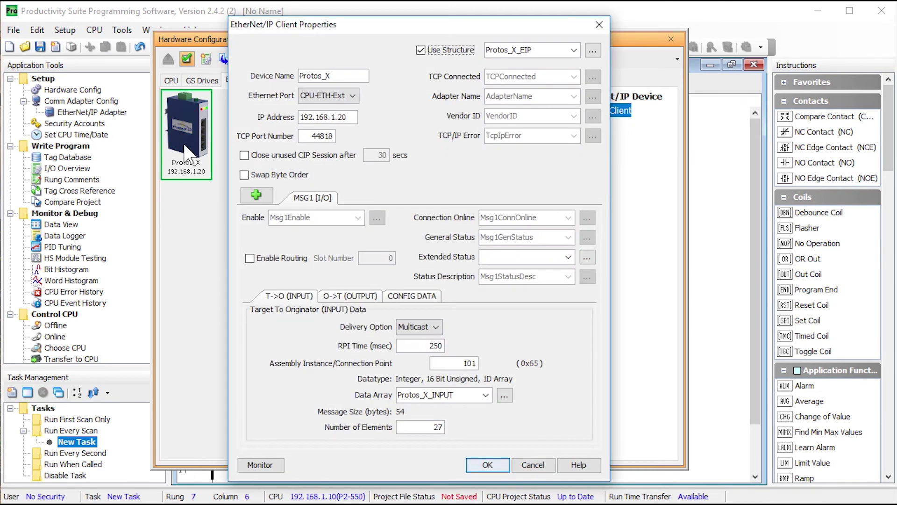
left_click(261, 465)
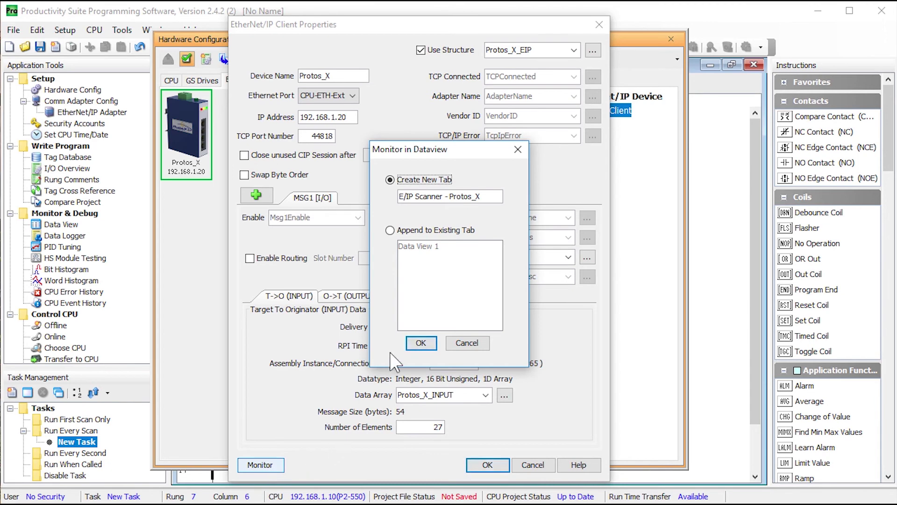
left_click(420, 343)
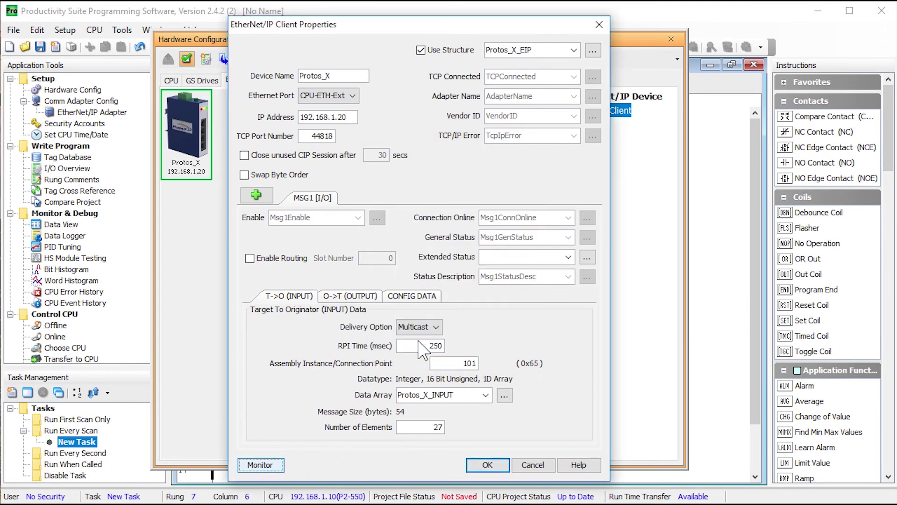
left_click(487, 465)
Transfer the project to the CPU in Stop Mode, then open the Data View of Protos_X tags.
left_click(672, 39)
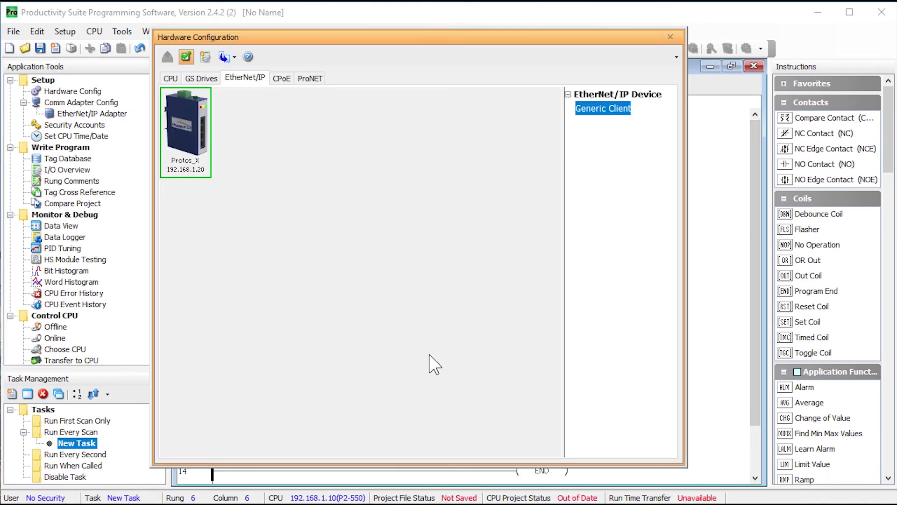
left_click(671, 38)
left_click(569, 48)
left_click(399, 294)
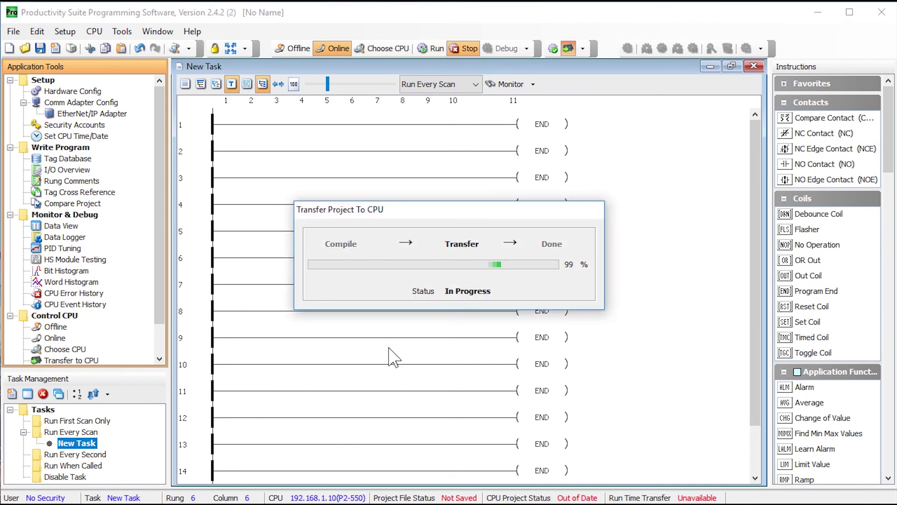
left_click(348, 283)
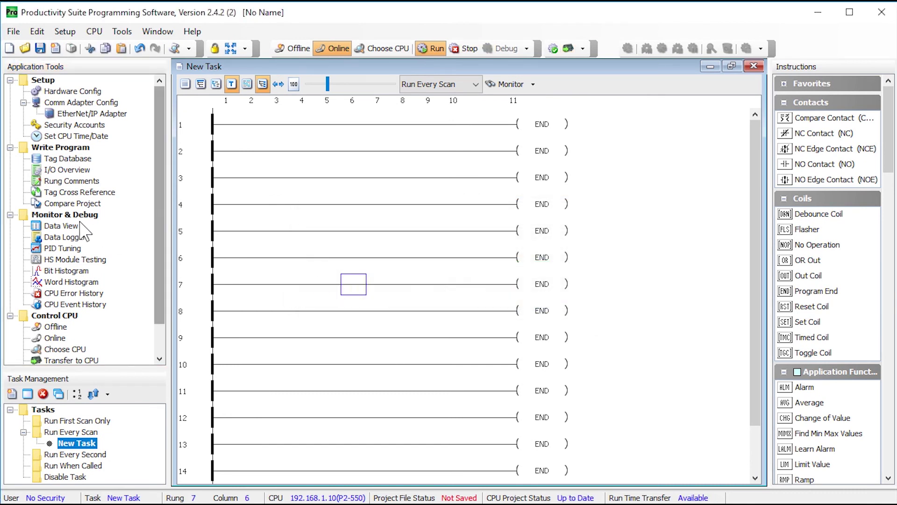
double_click(61, 226)
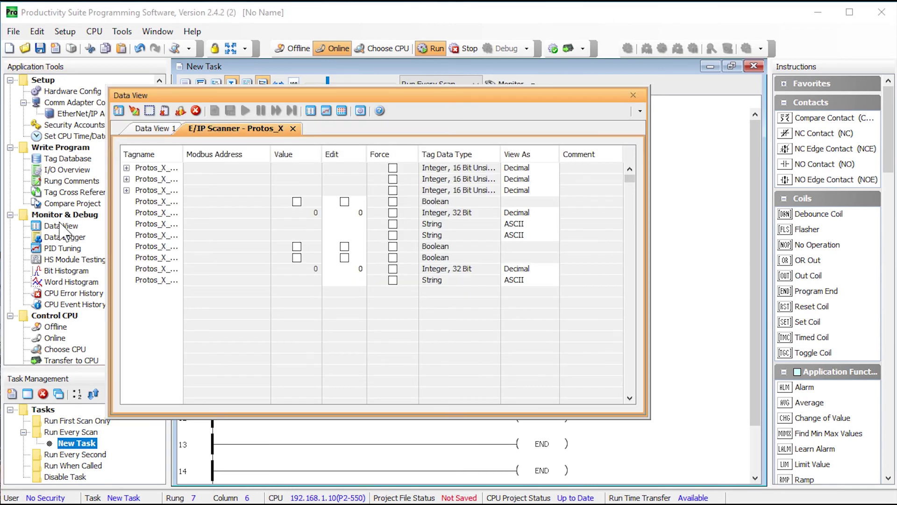
Widen the Tagname column and send Msg1Enable as on so Protos_X shows Success.
double_click(183, 154)
left_click(304, 359)
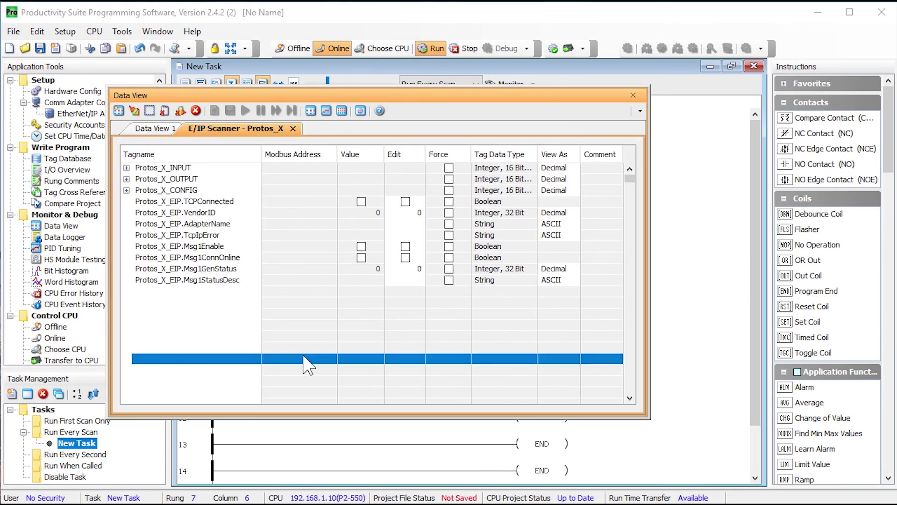
left_click(405, 246)
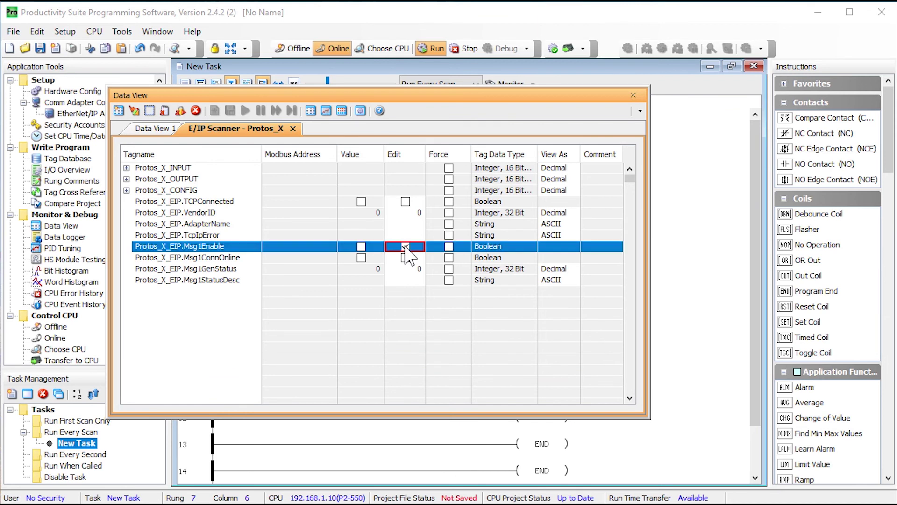
left_click(135, 111)
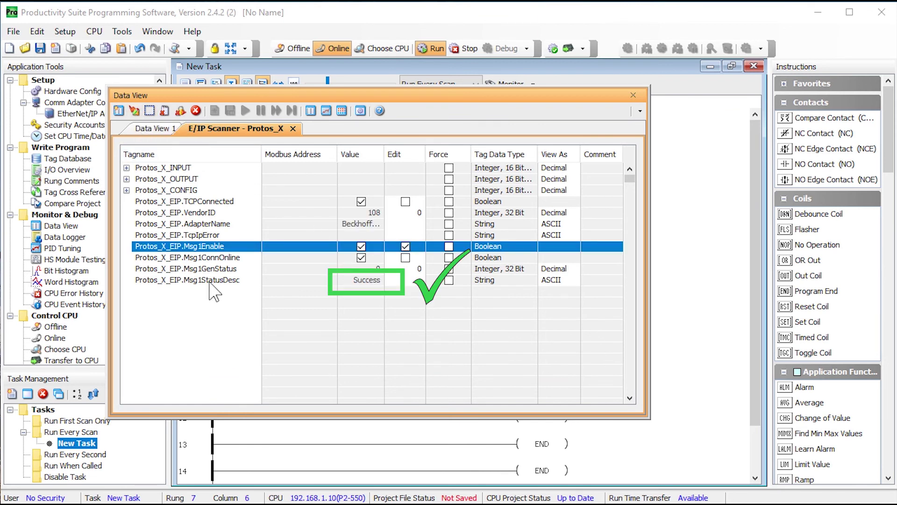